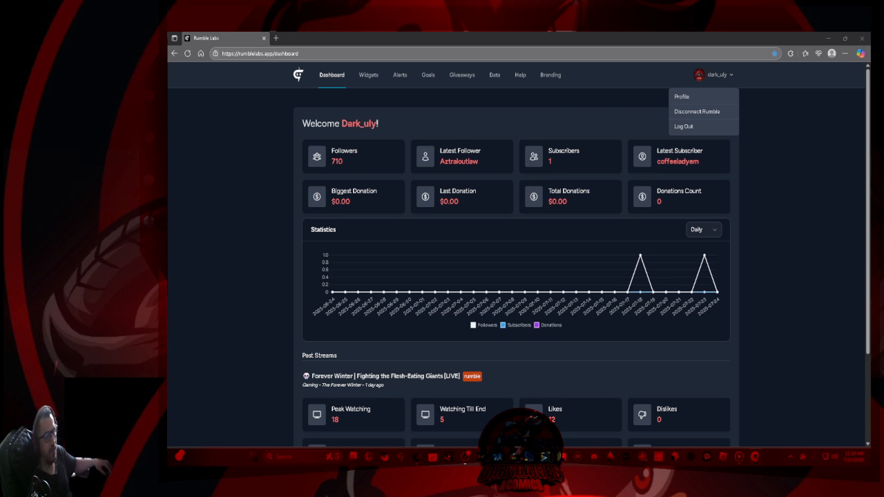
Bring up Rumble's Live Streaming API page, examine where the user API URL is found, and put the window away
left_click_drag(168, 122, 543, 102)
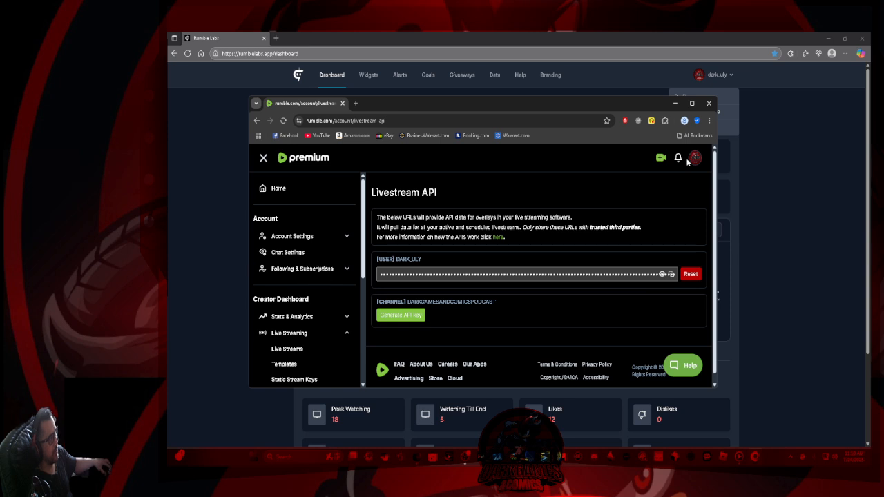
scroll(339, 299, "down", 2)
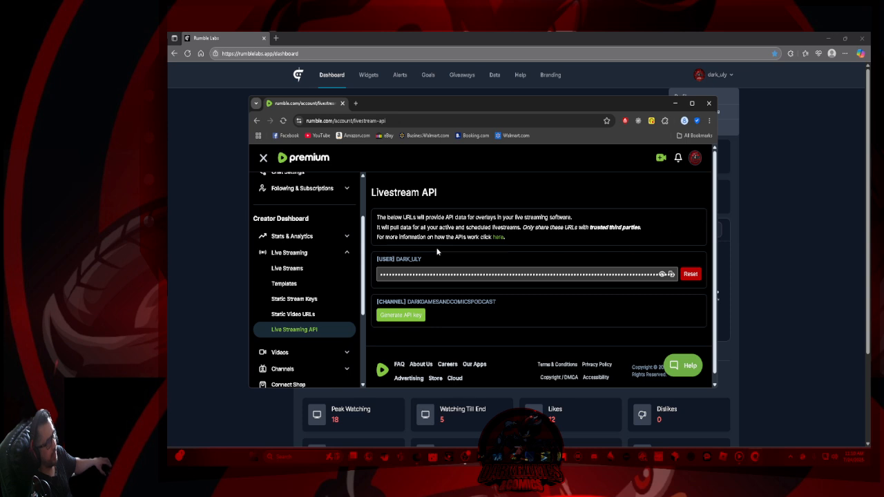
scroll(330, 268, "up", 2)
scroll(329, 269, "down", 3)
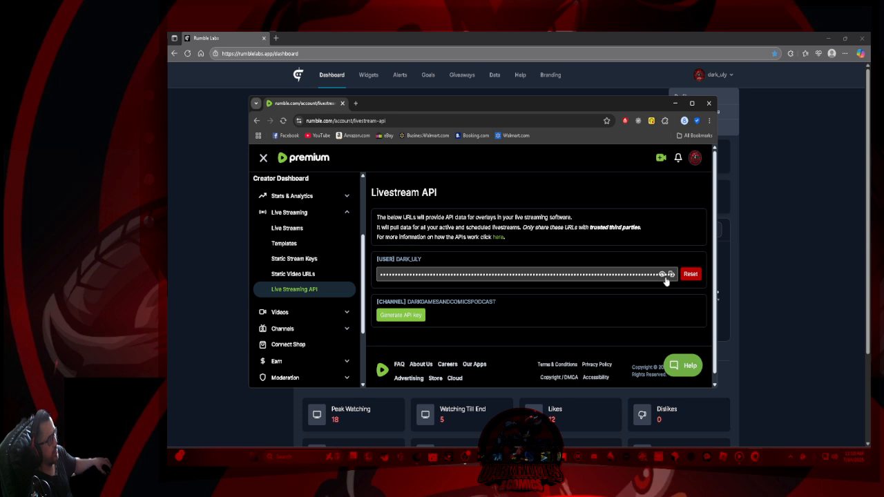
left_click(674, 105)
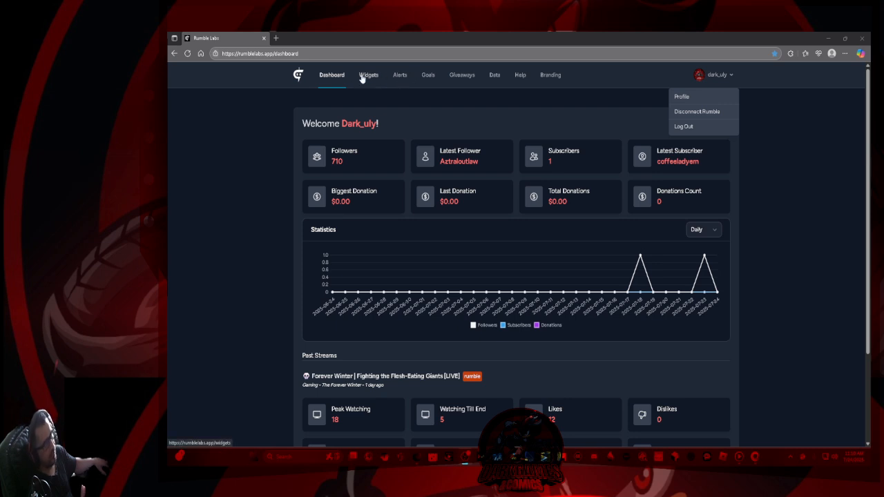
Open the Alerts designer in Rumble Labs and switch the Follow Alert off and back on
left_click(402, 82)
left_click(402, 82)
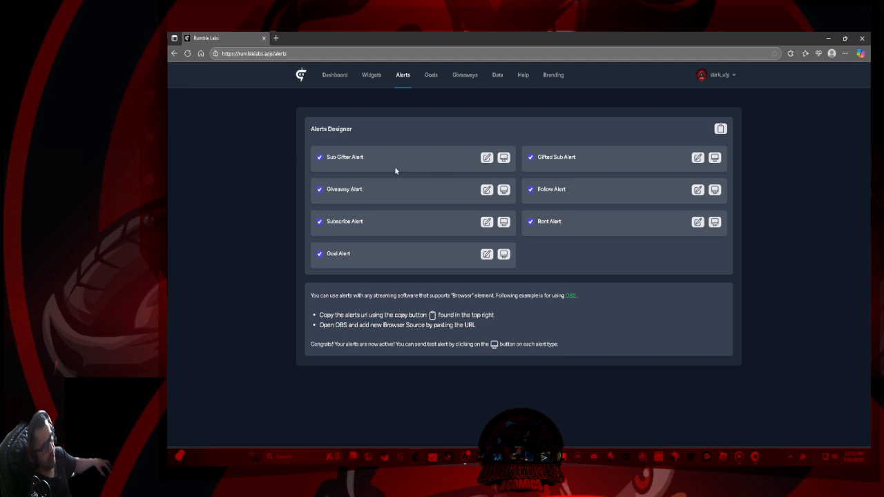
left_click(529, 189)
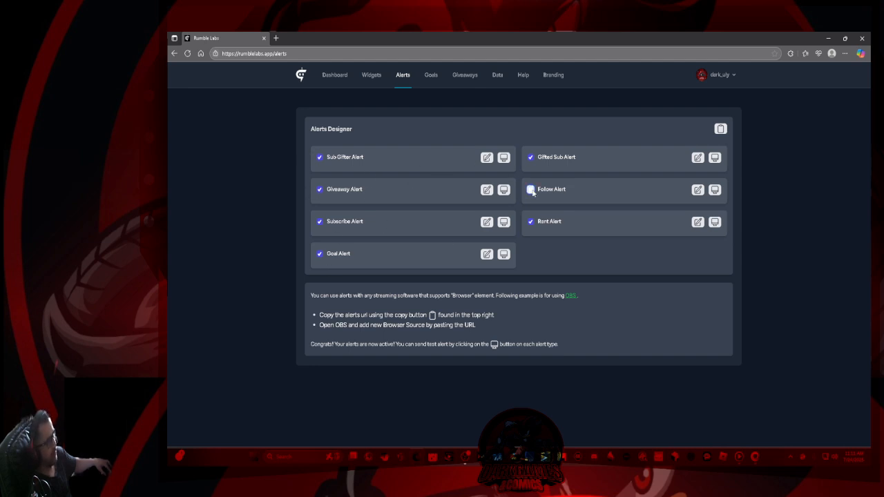
left_click(529, 190)
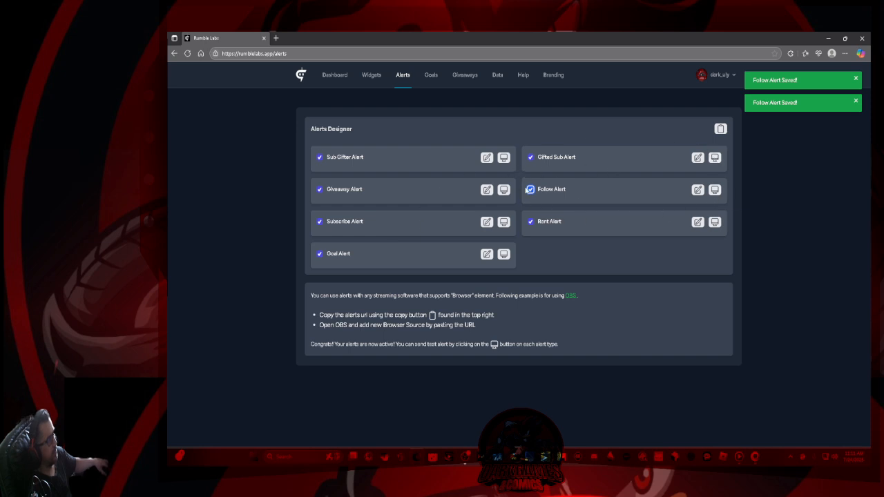
Open the Follow Alert editor, review its animation, label, font and media settings, and save the alert
left_click(700, 193)
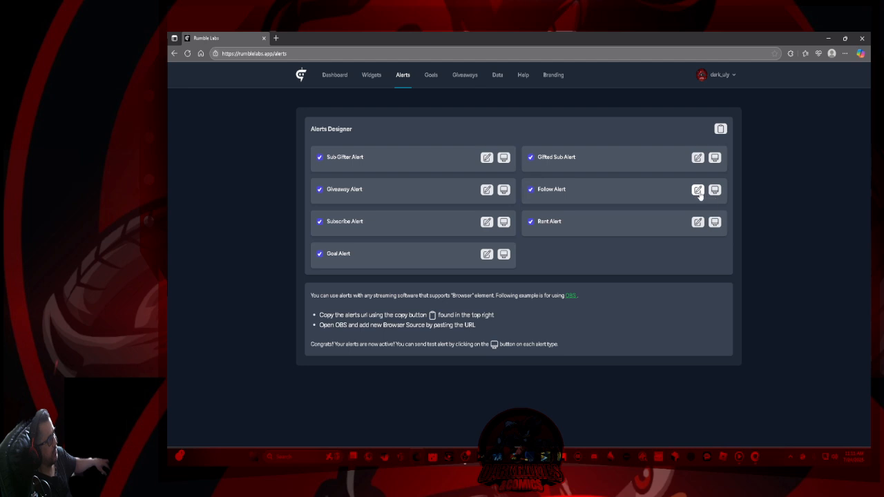
left_click(698, 190)
scroll(425, 311, "down", 3)
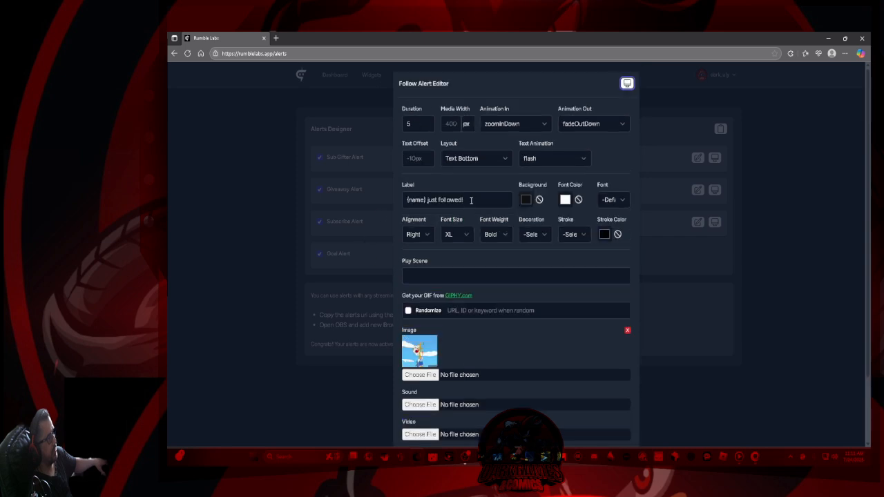
scroll(465, 180, "up", 2)
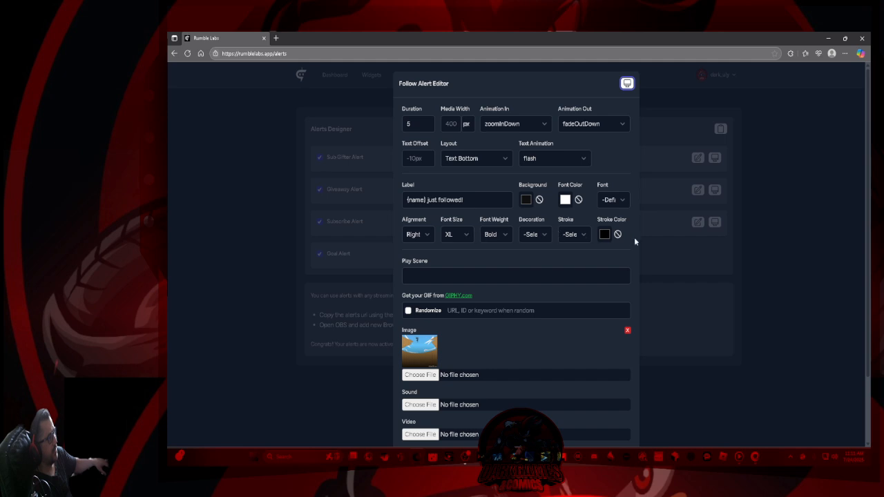
scroll(446, 230, "down", 1)
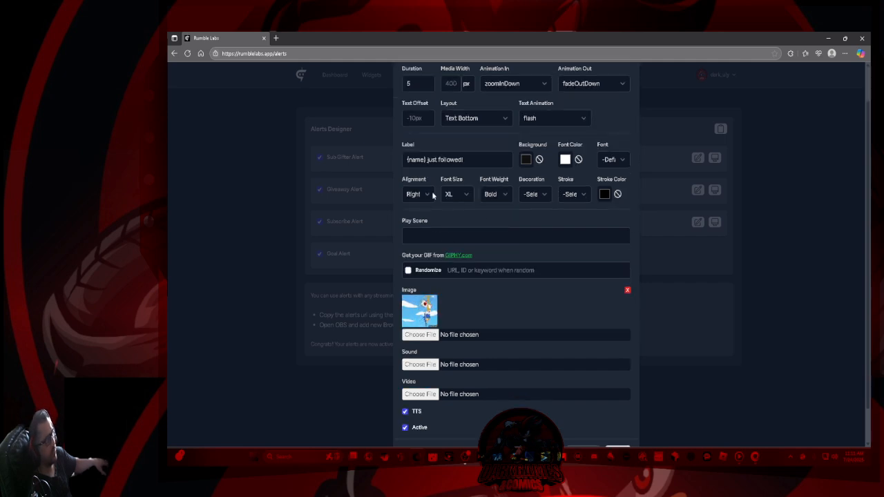
scroll(511, 207, "down", 1)
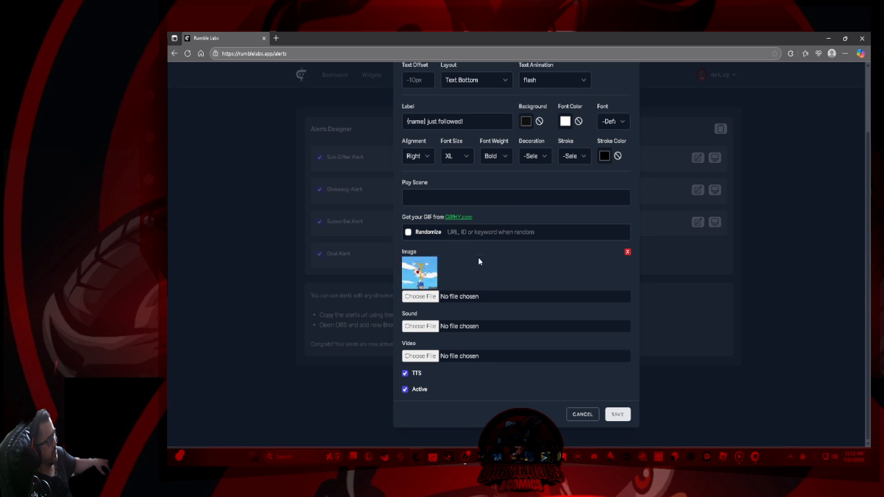
left_click(618, 413)
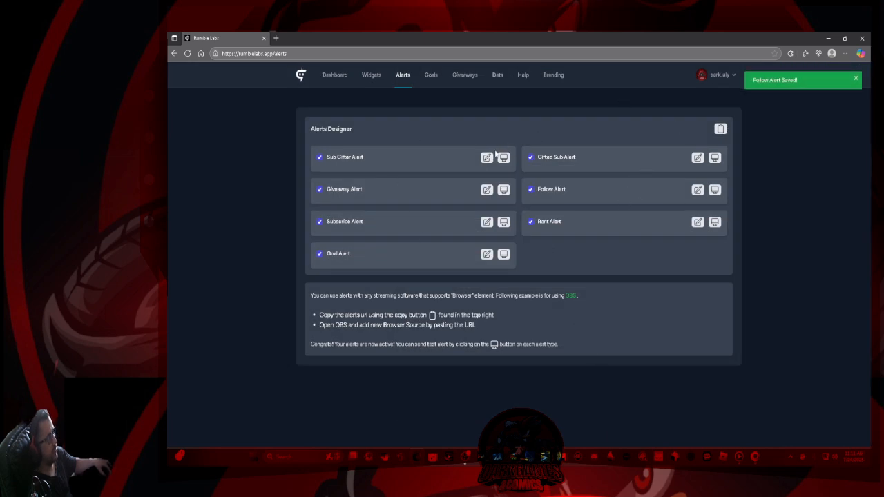
Copy the alerts URL from the Alerts designer and switch to OBS with its source list in view
left_click(721, 130)
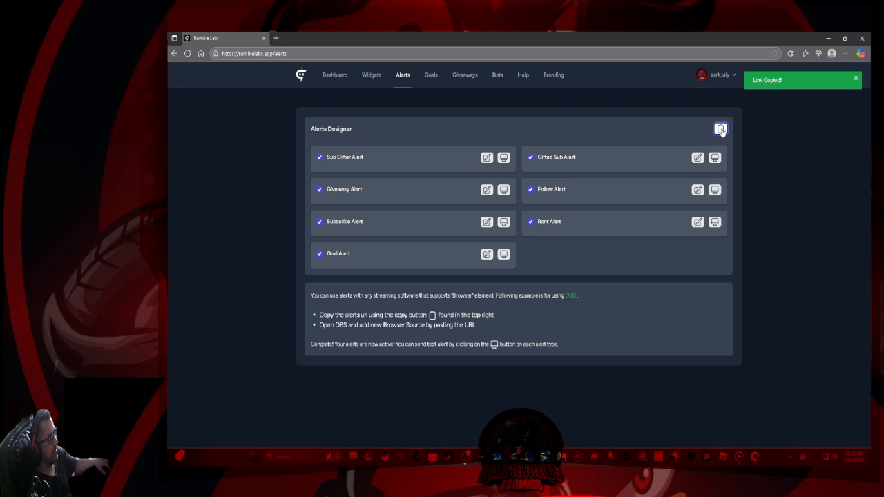
left_click(829, 39)
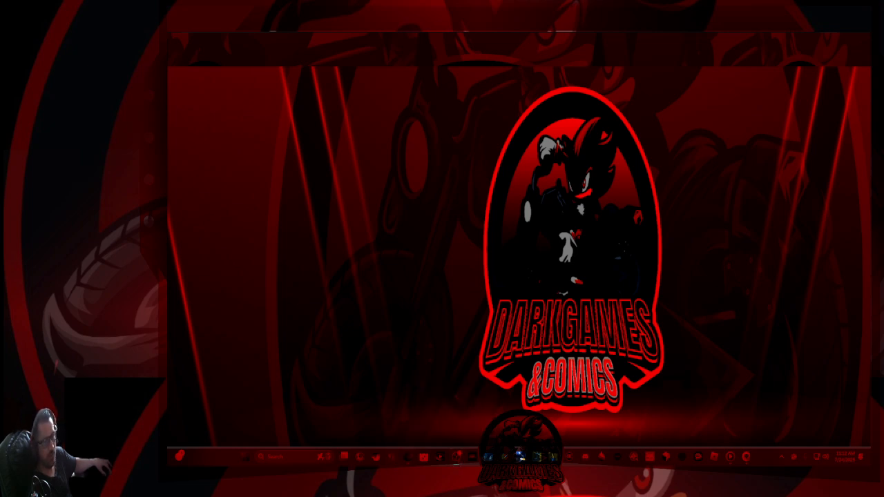
left_click_drag(167, 86, 667, 56)
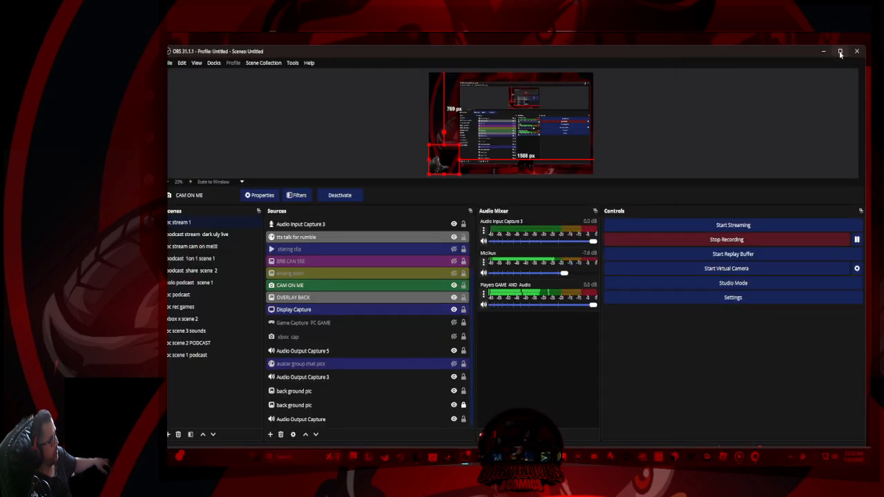
scroll(332, 233, "up", 2)
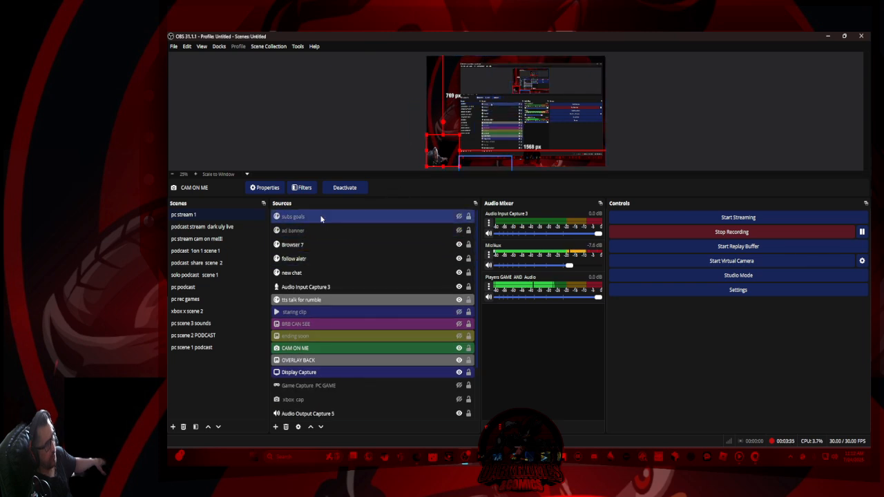
Open the properties of the "follow aletr" browser source, check its URL field, and accept the dialog
left_click(319, 244)
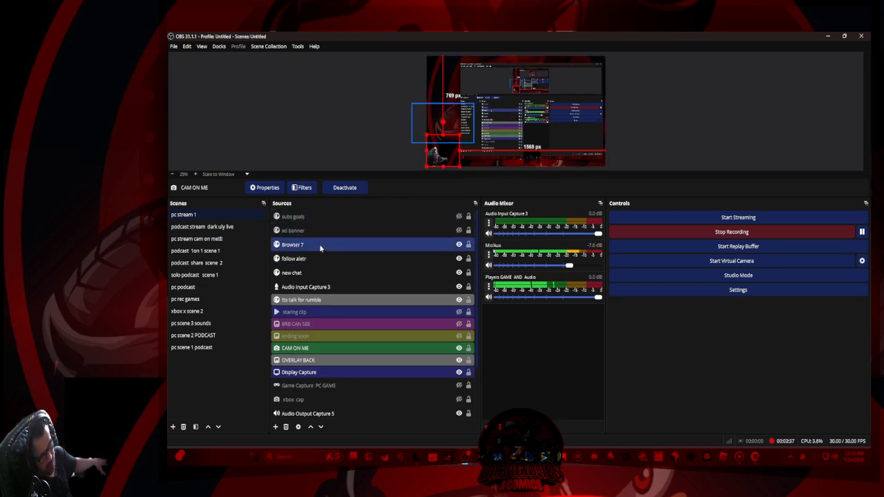
double_click(319, 259)
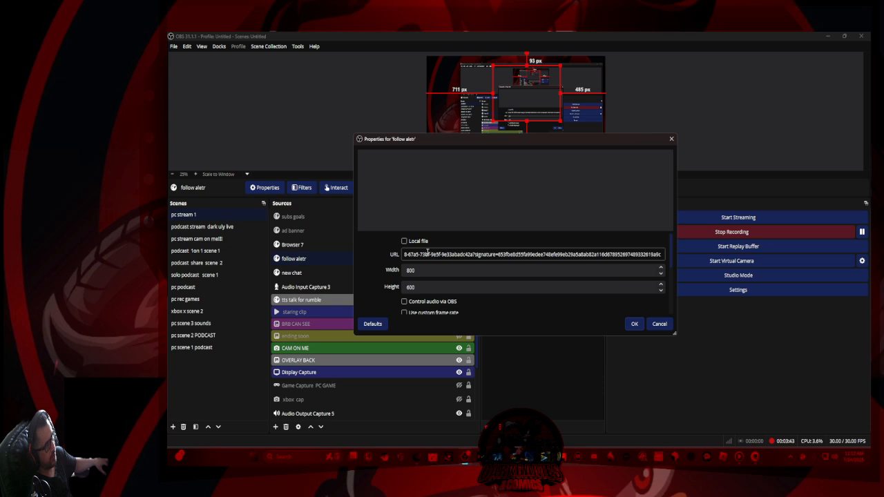
left_click(634, 324)
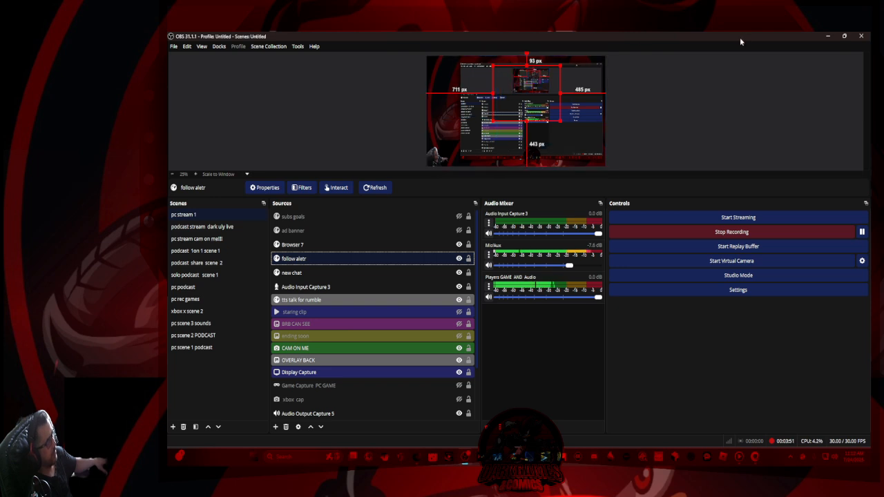
Return to Rumble Labs and examine the account's Rumble connection options alongside Rumble's Livestream API page
left_click_drag(741, 42, 25, 128)
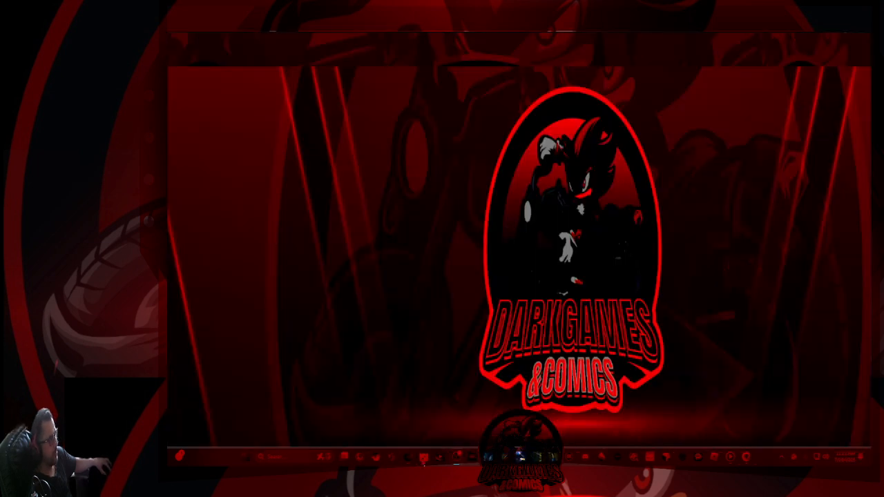
left_click(521, 456)
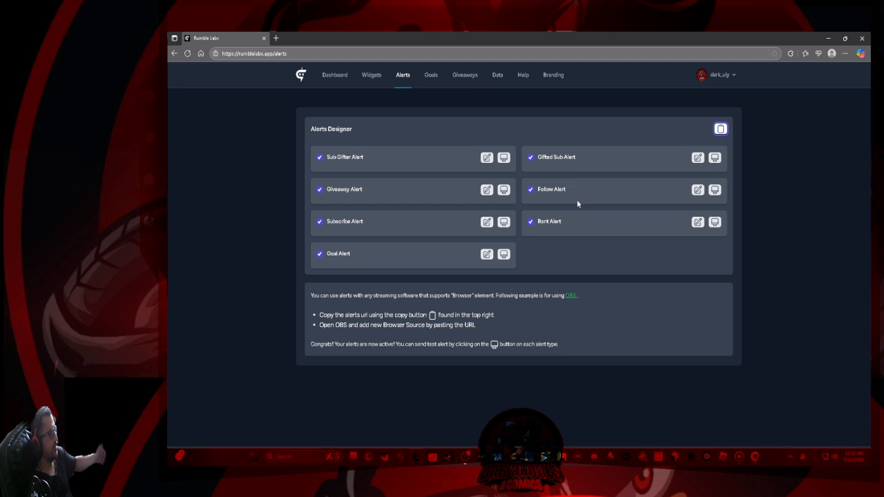
left_click(732, 77)
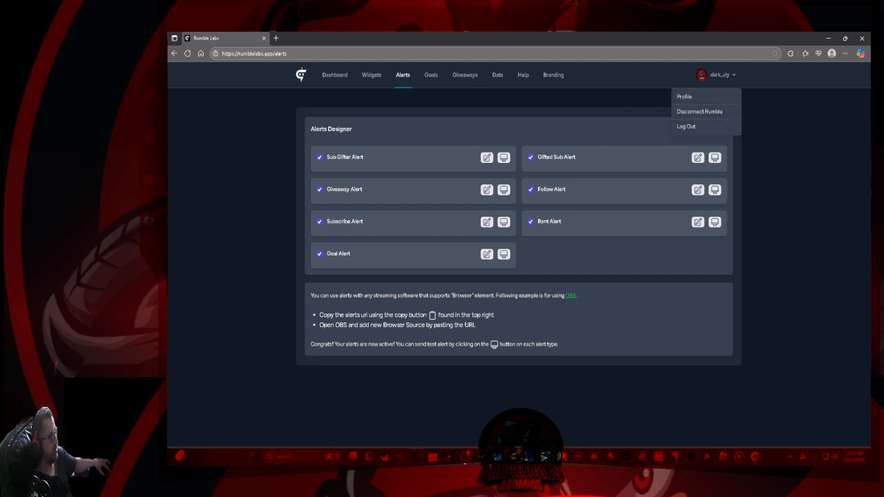
left_click(754, 457)
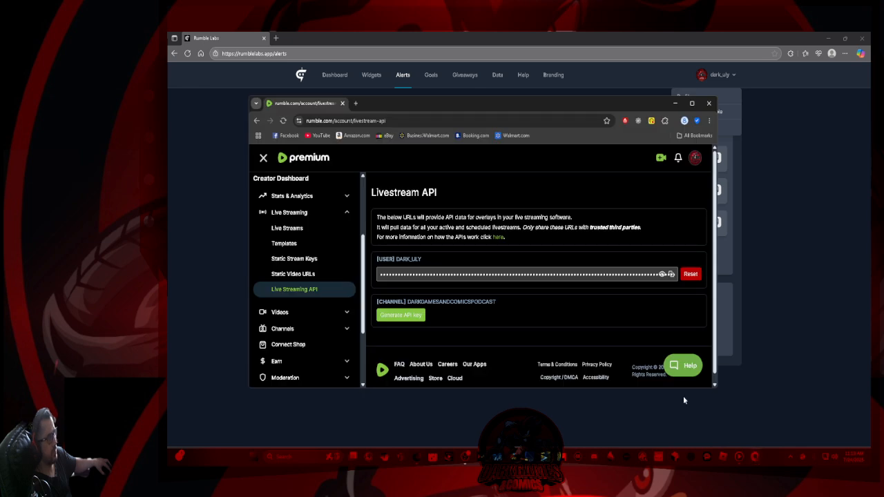
left_click(675, 103)
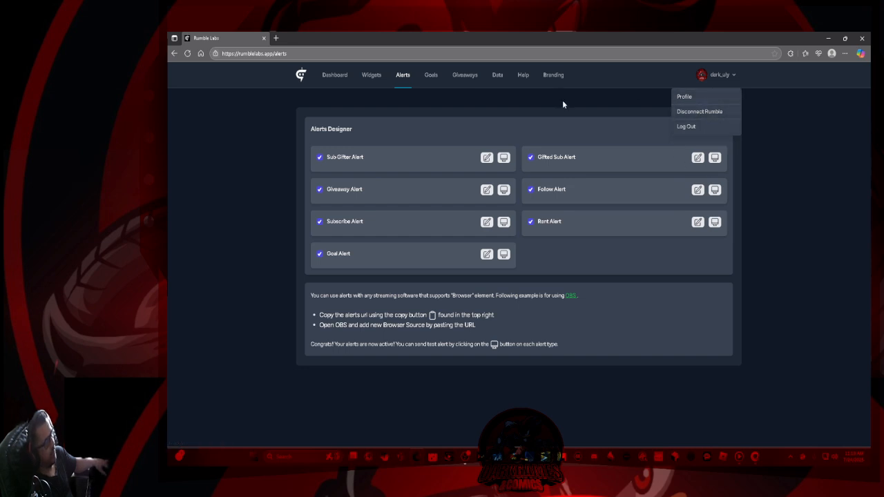
left_click(598, 118)
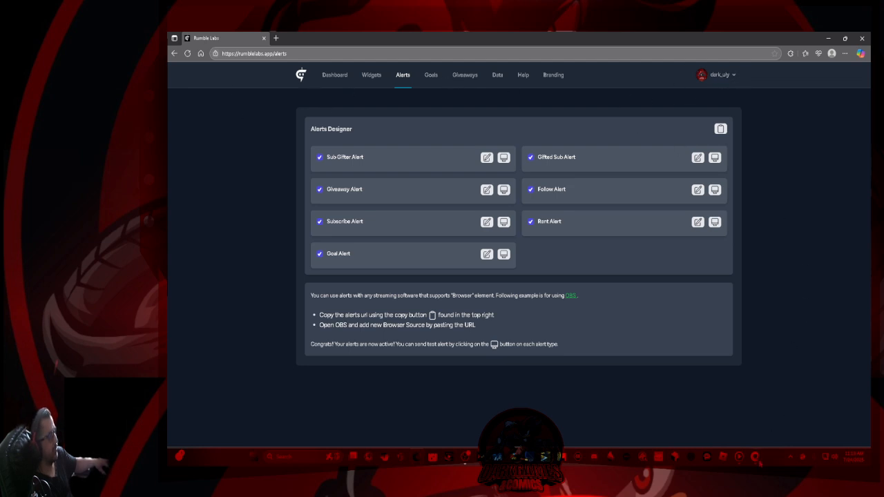
mouse_move(756, 459)
left_click(753, 409)
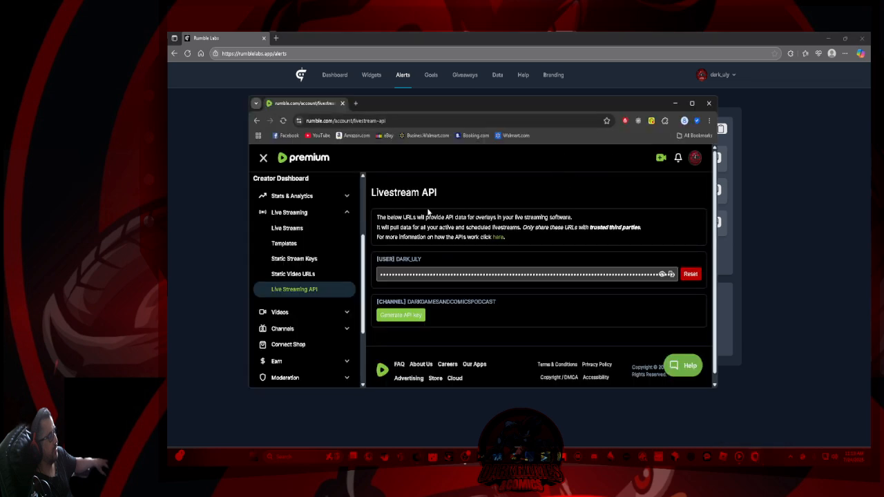
left_click(677, 104)
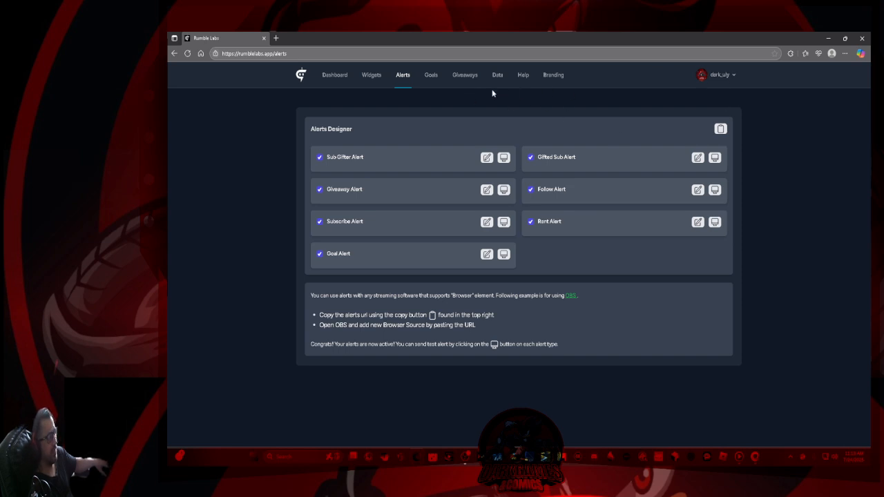
left_click(732, 76)
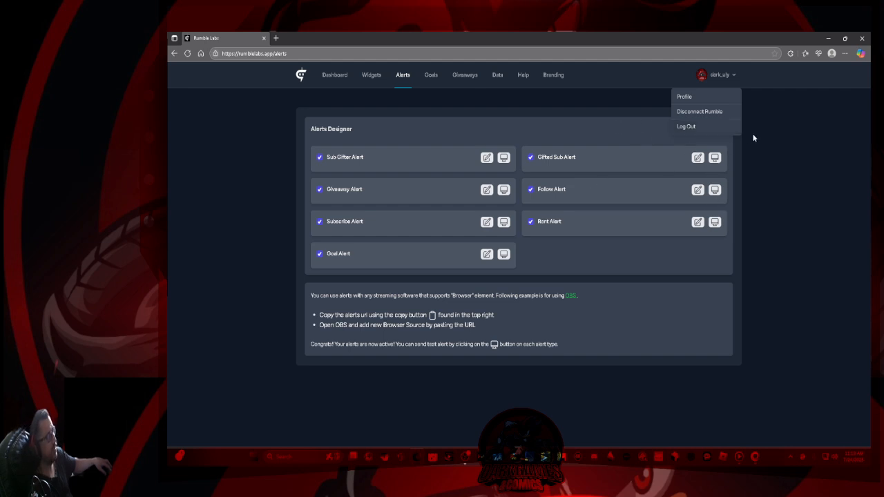
left_click(768, 139)
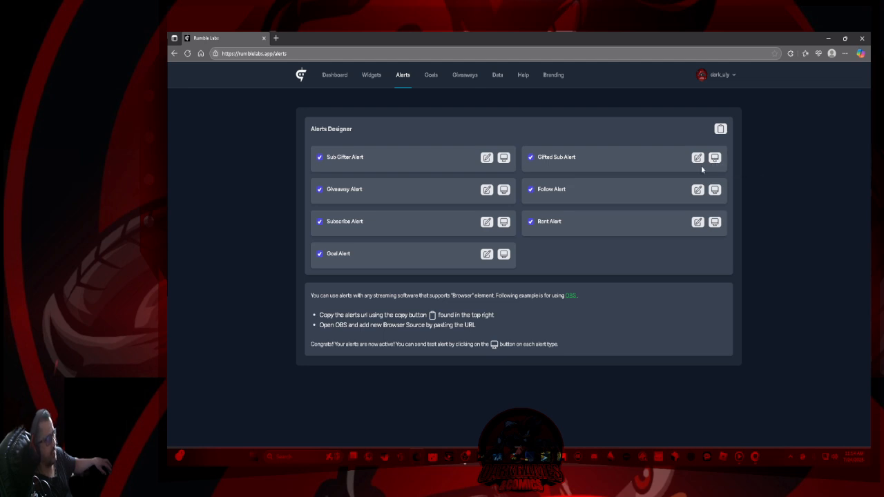
Place OBS beside the Rumble Labs alerts page, send a test Follow Alert, and move the browser away
left_click(465, 464)
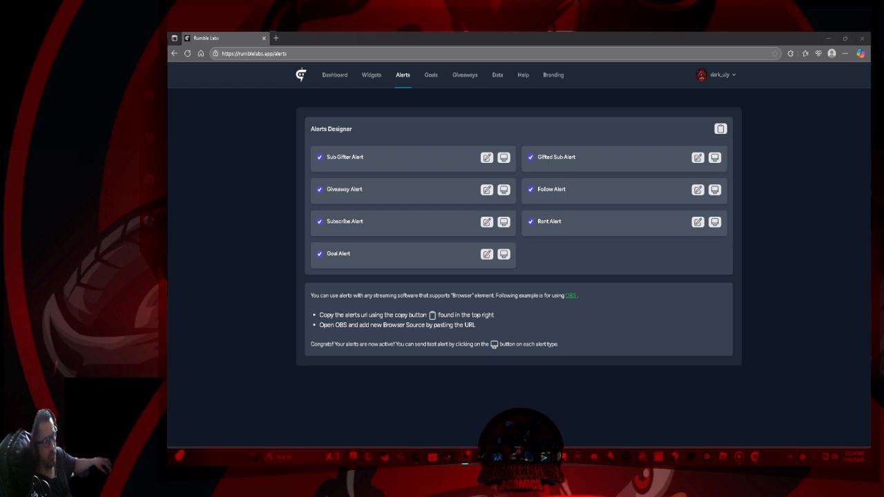
left_click_drag(168, 43, 167, 183)
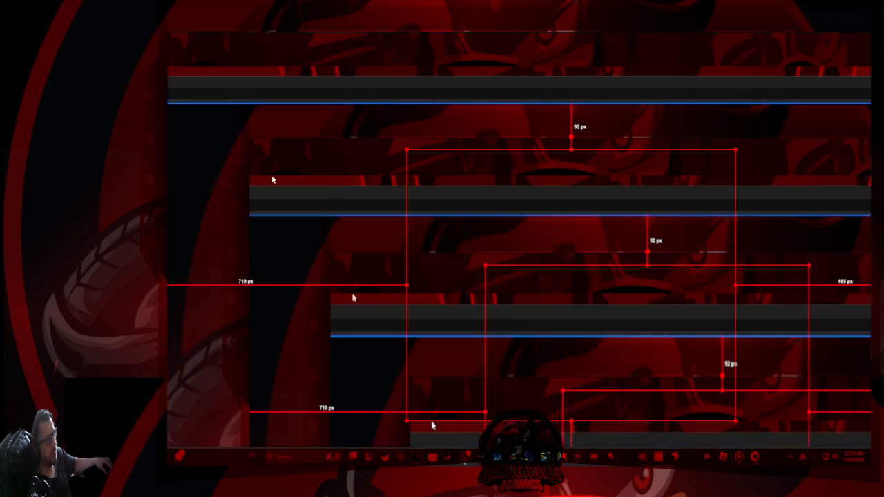
left_click_drag(564, 101, 367, 60)
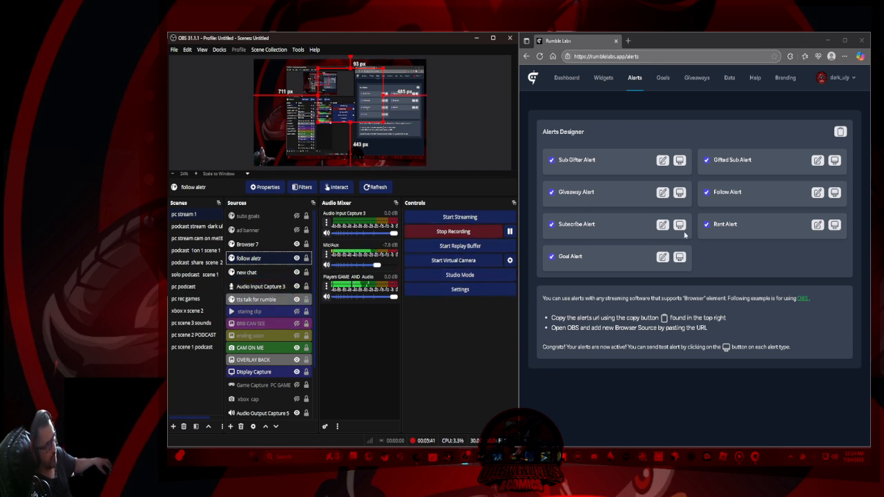
left_click(835, 194)
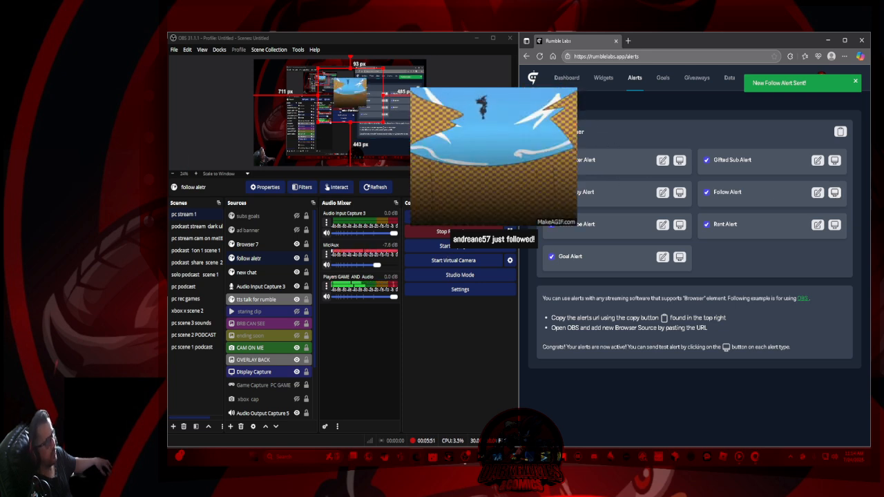
left_click_drag(785, 44, 80, 100)
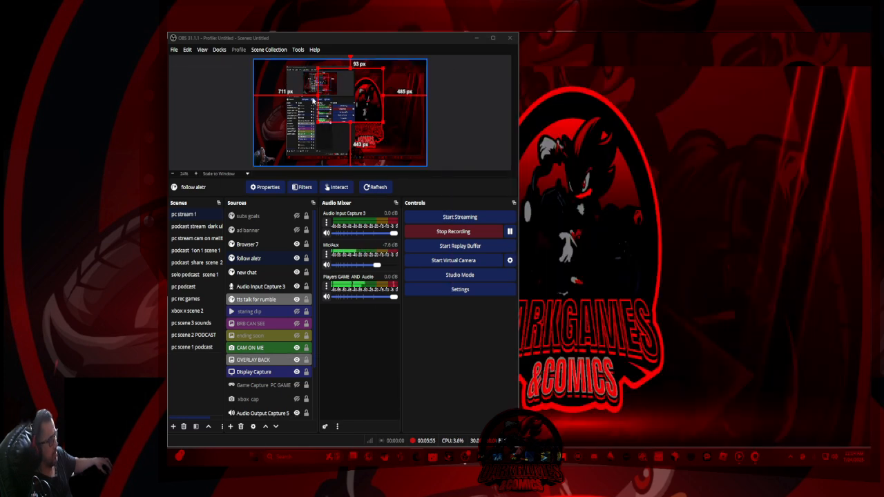
Put OBS away and bring the Rumble Labs alerts page back as a maximized window
double_click(489, 37)
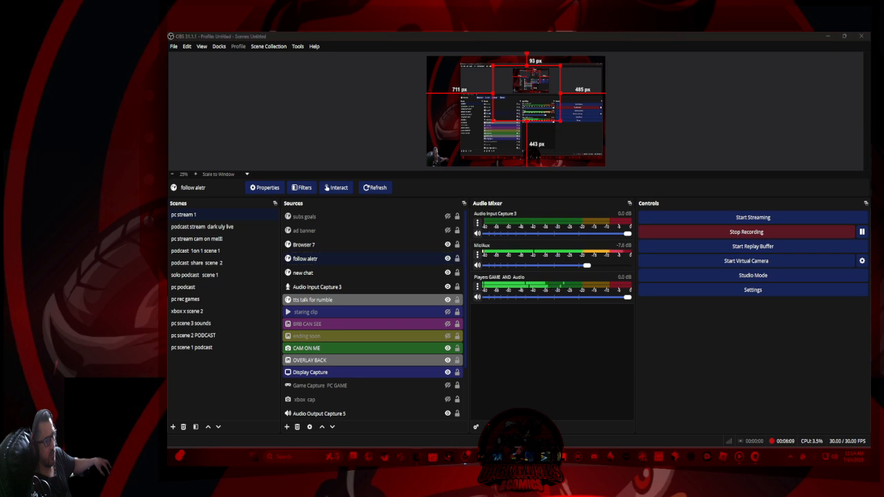
mouse_move(169, 345)
left_mouse_down()
mouse_move(573, 373)
mouse_move(690, 346)
mouse_move(704, 329)
left_mouse_up()
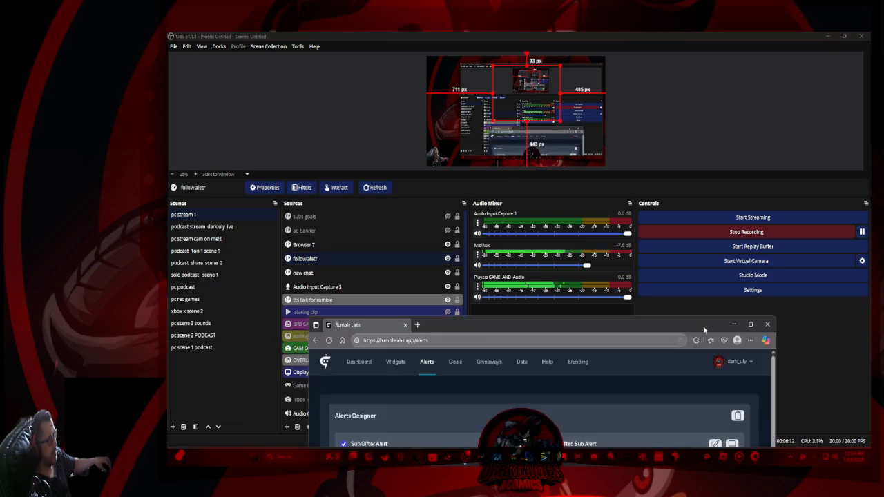
left_click(762, 38)
left_click(827, 36)
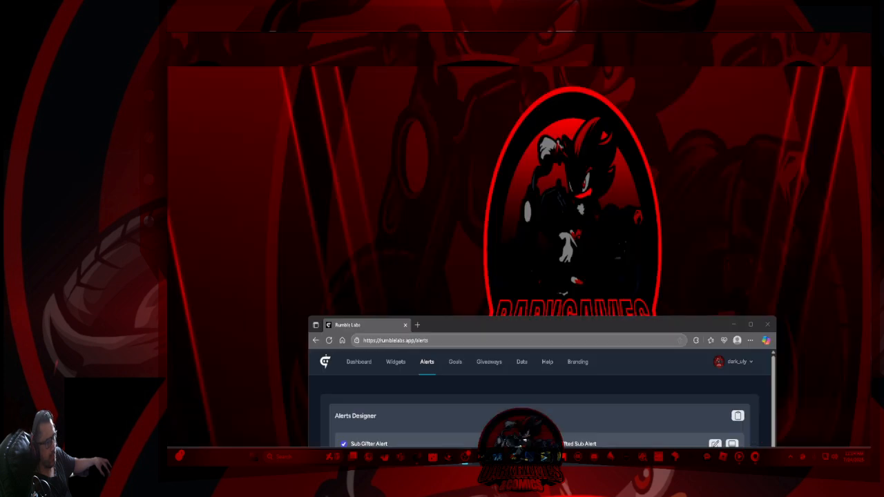
left_click_drag(697, 325, 711, 78)
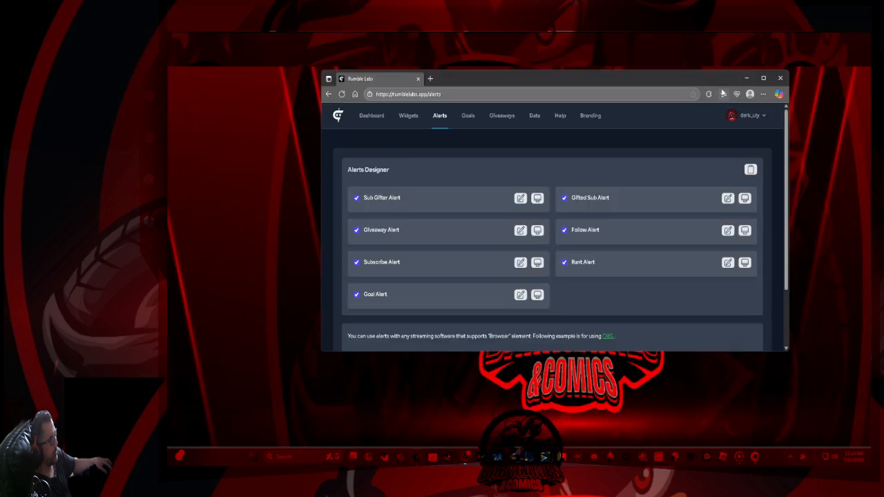
left_click(763, 78)
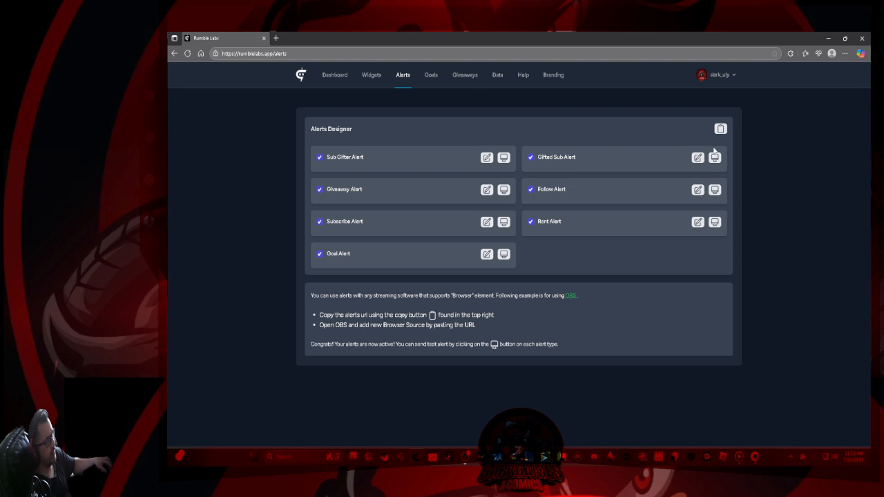
Start a new goal in the Goals Designer and label it "following 200"
left_click(432, 76)
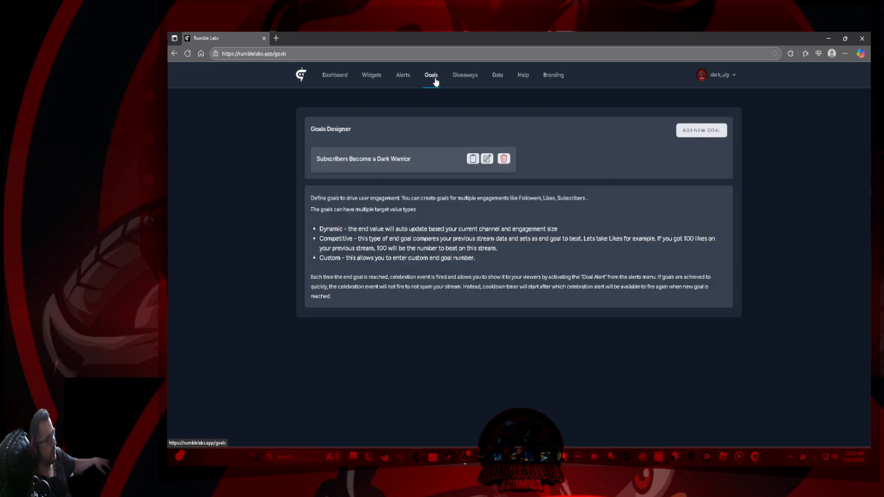
left_click(701, 130)
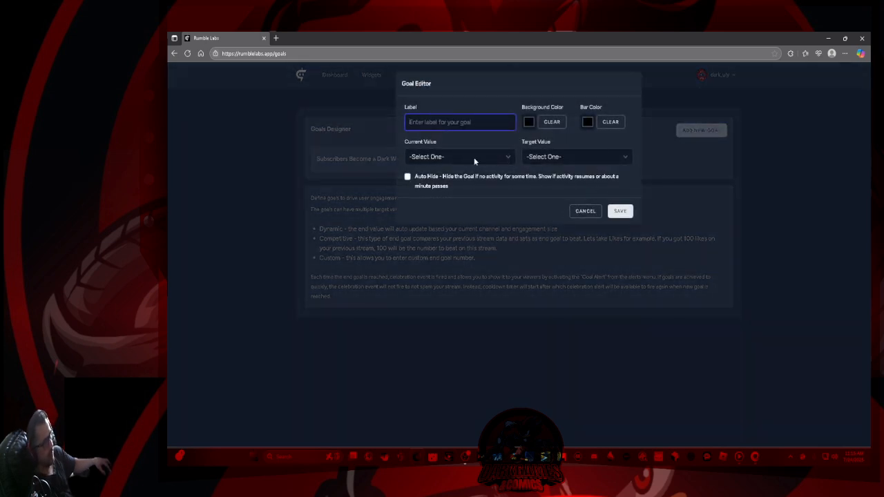
left_click(430, 123)
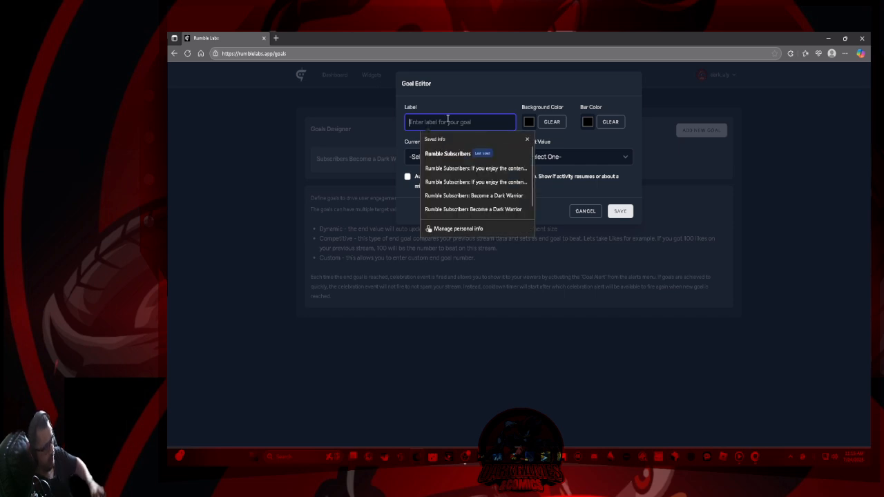
type("fol")
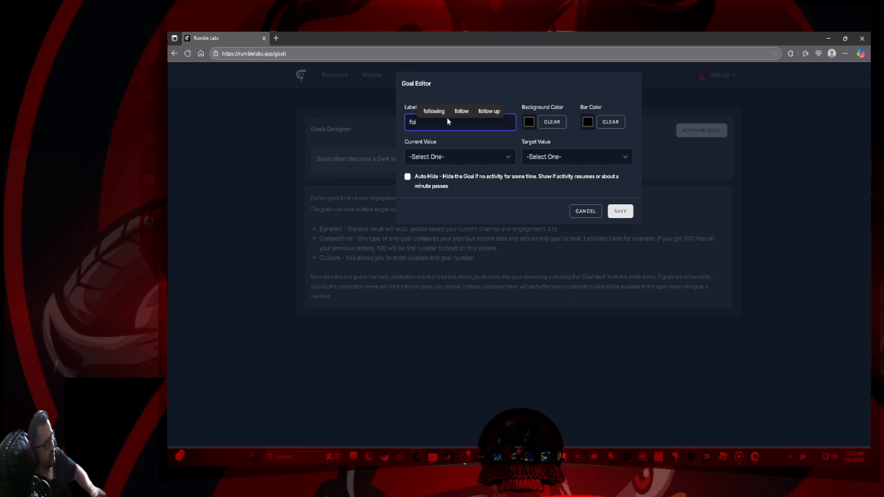
type("lowing ")
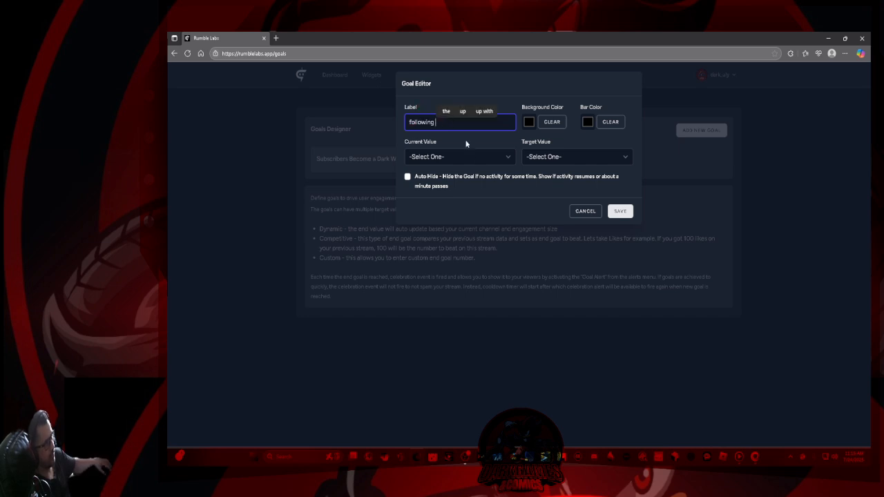
type("200")
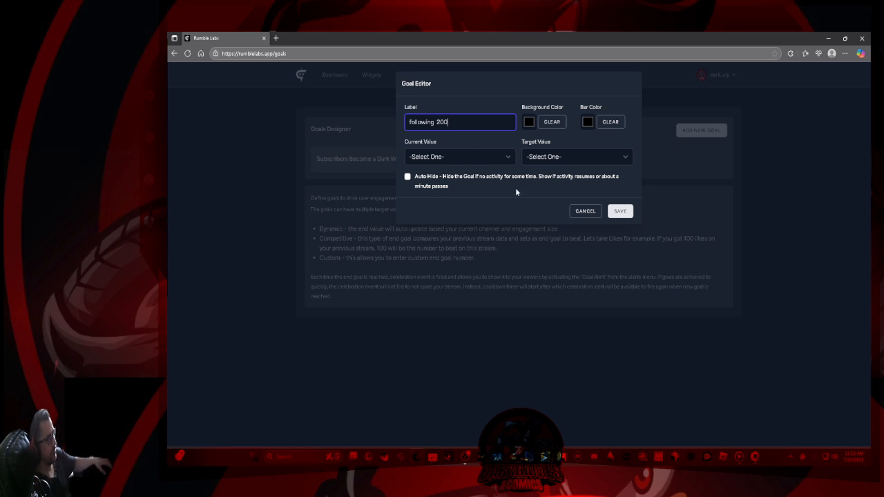
Track Followers as the goal's current value, set a Custom target value of 200, and save the goal
left_click(500, 156)
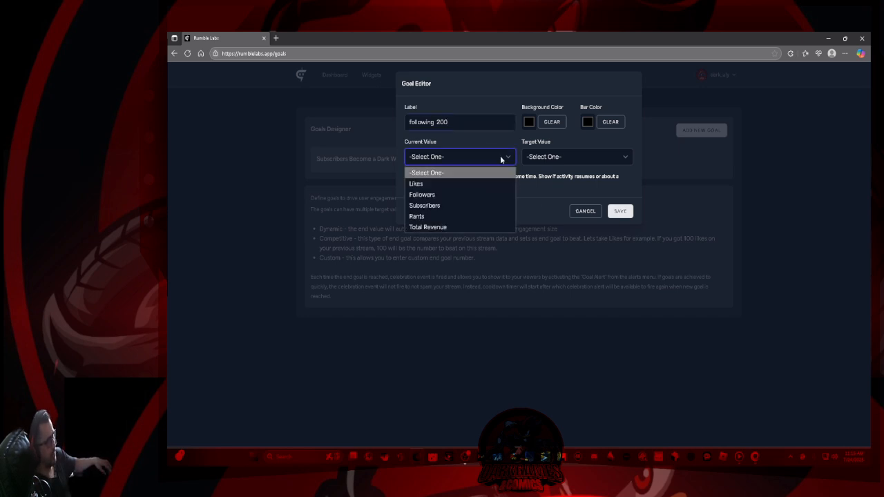
left_click(463, 196)
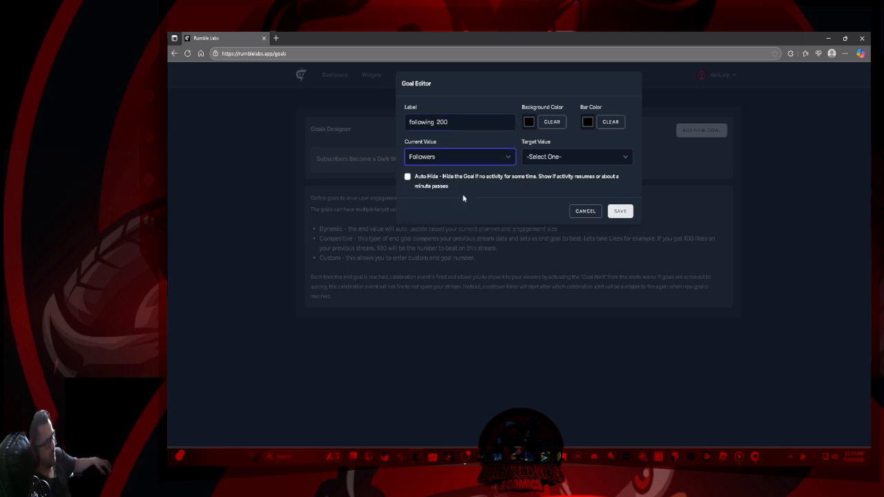
left_click(544, 160)
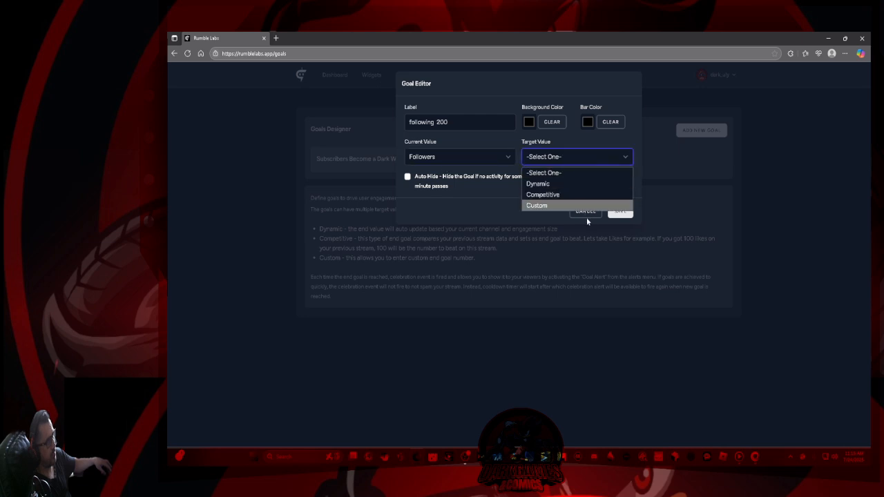
left_click(548, 206)
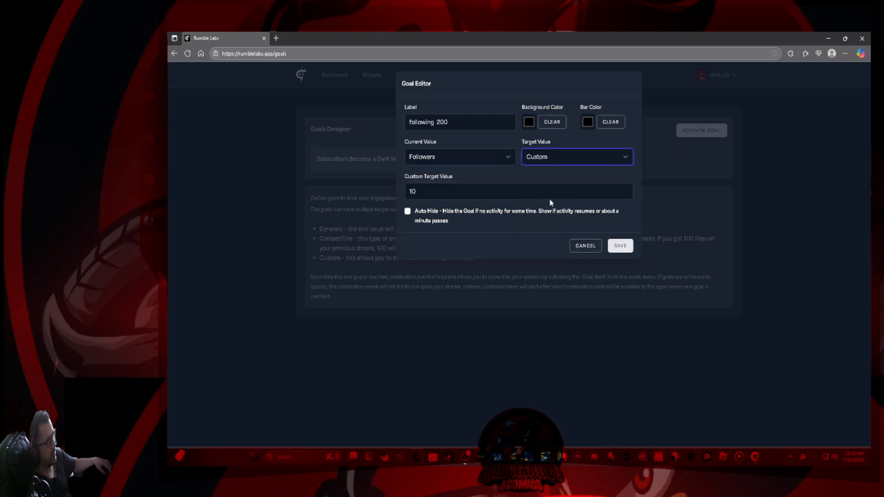
left_click(461, 191)
key("BackSpace")
key("BackSpace")
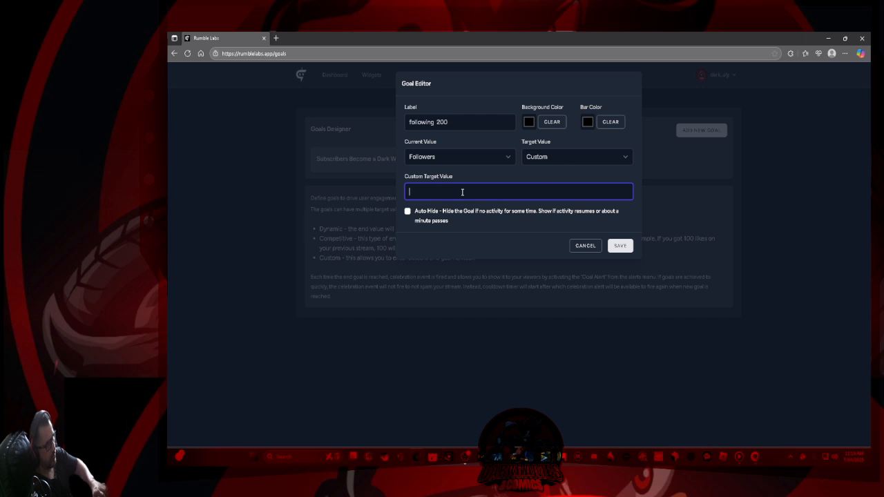
type("200")
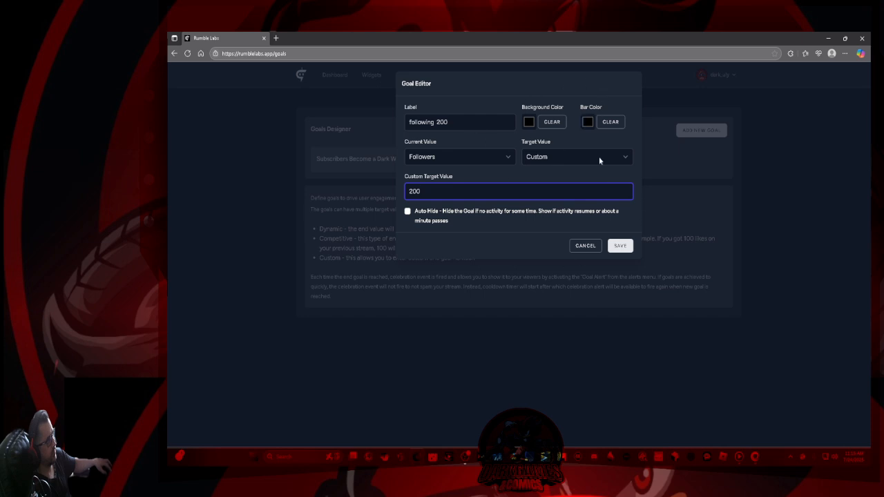
left_click(623, 246)
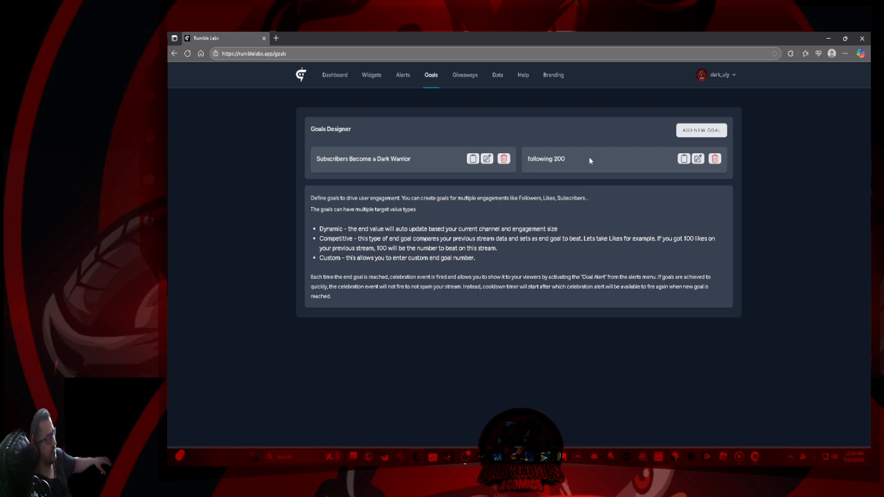
Examine the account's Rumble connection options and Rumble's Livestream API page, then return to the goals page
left_click(734, 77)
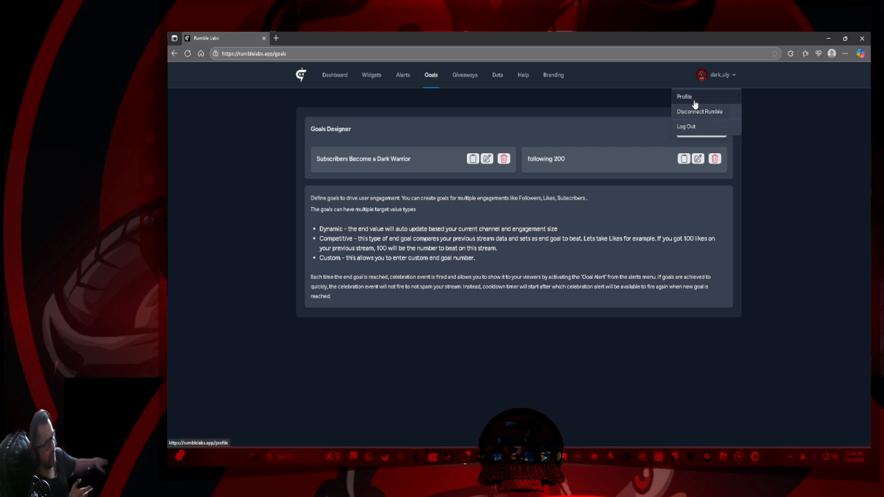
left_click(752, 461)
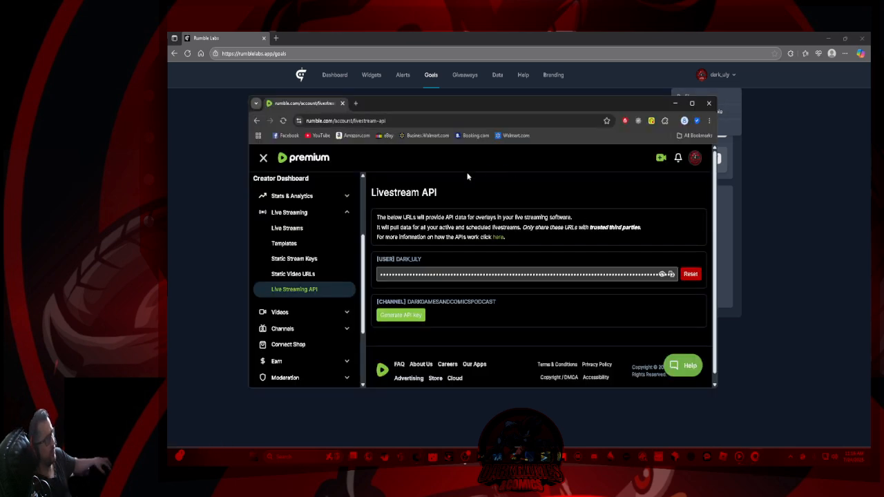
double_click(426, 192)
left_click(677, 103)
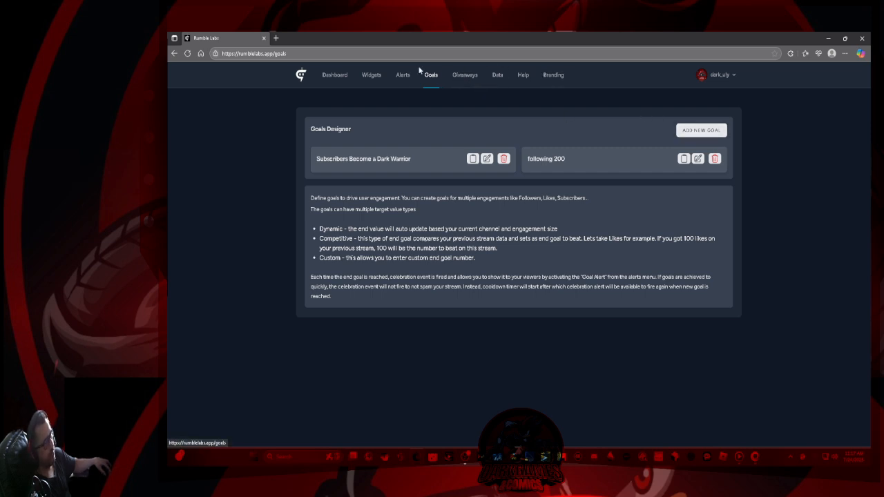
left_click(346, 77)
scroll(390, 162, "down", 3)
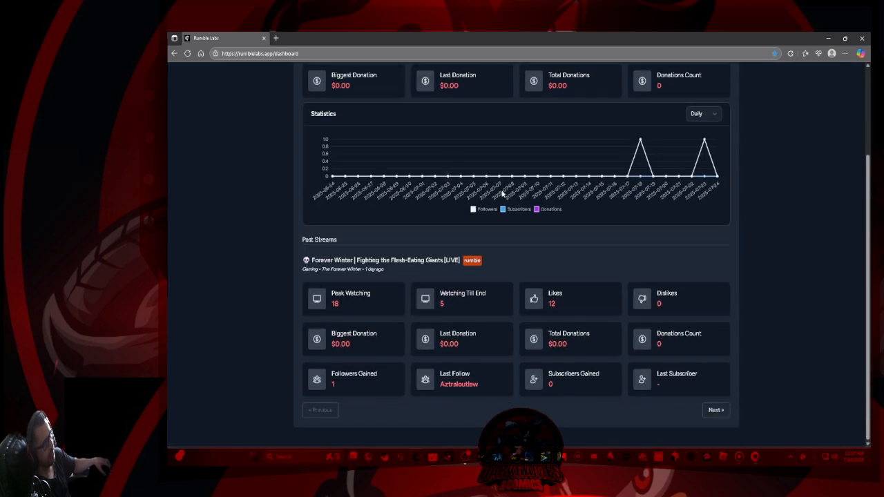
scroll(515, 205, "up", 3)
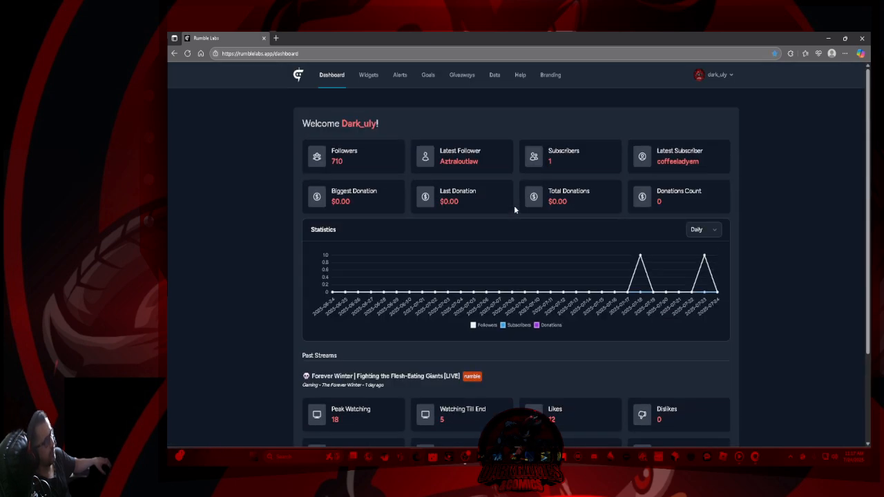
left_click(368, 76)
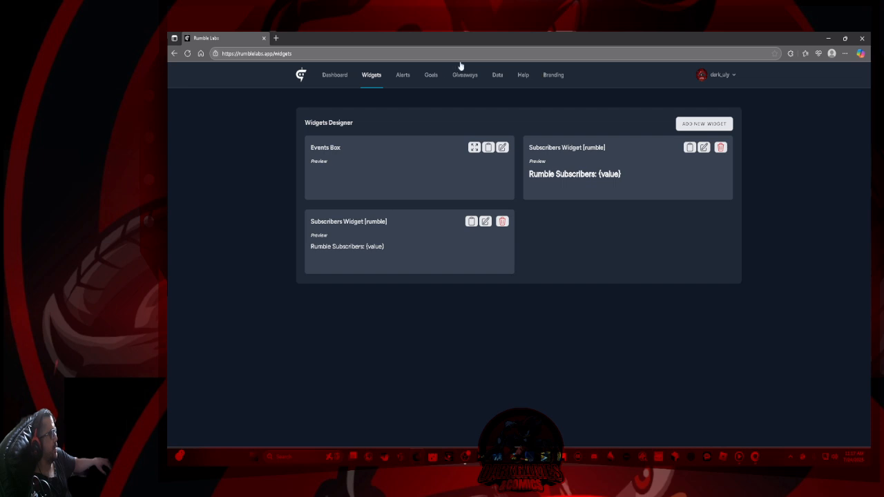
Copy the alerts URL from the Alerts Designer and switch to OBS in a maximized window
left_click(407, 78)
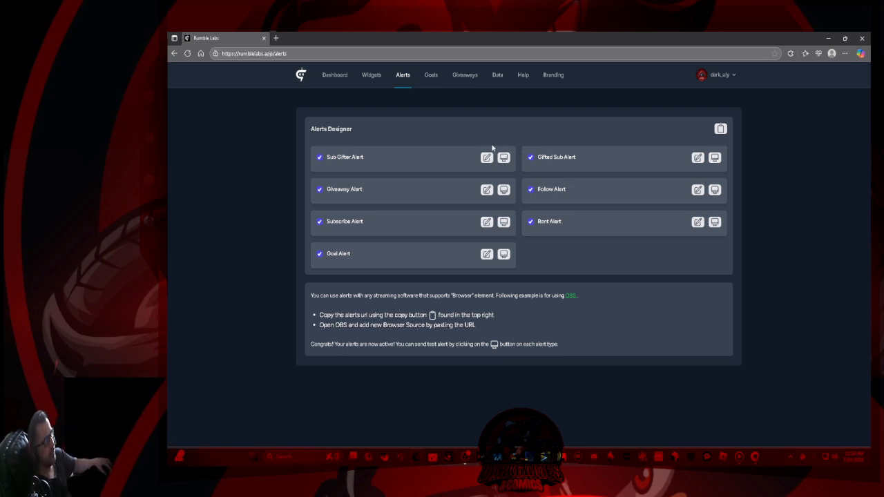
left_click(720, 130)
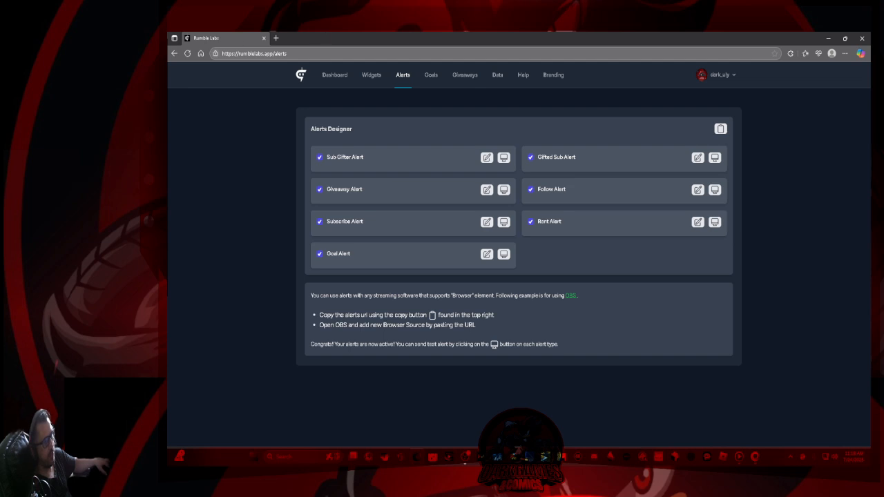
left_click_drag(168, 55, 371, 66)
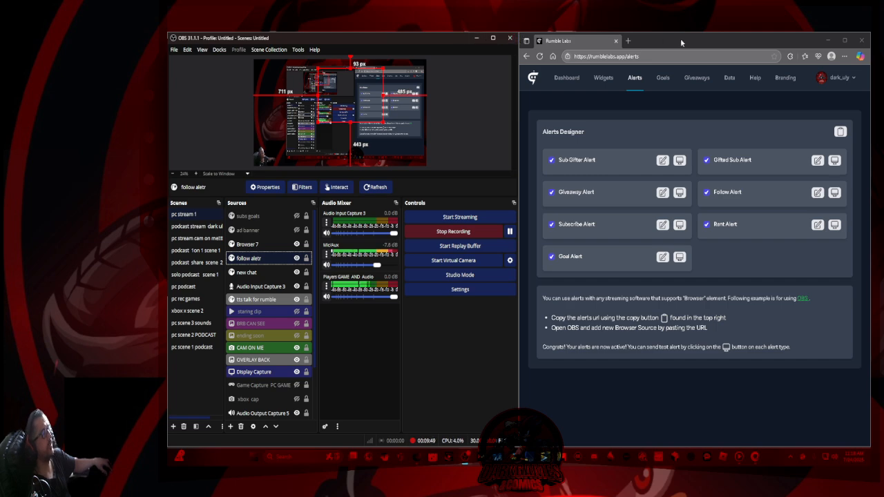
left_click(828, 39)
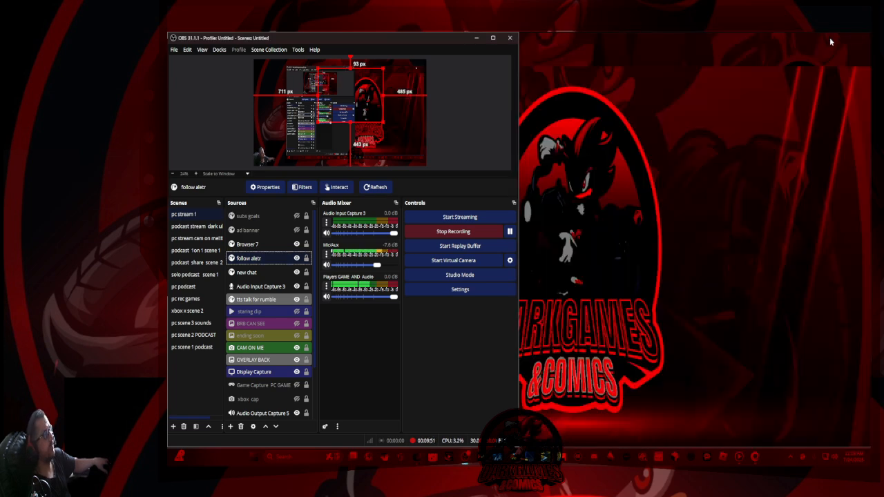
double_click(496, 37)
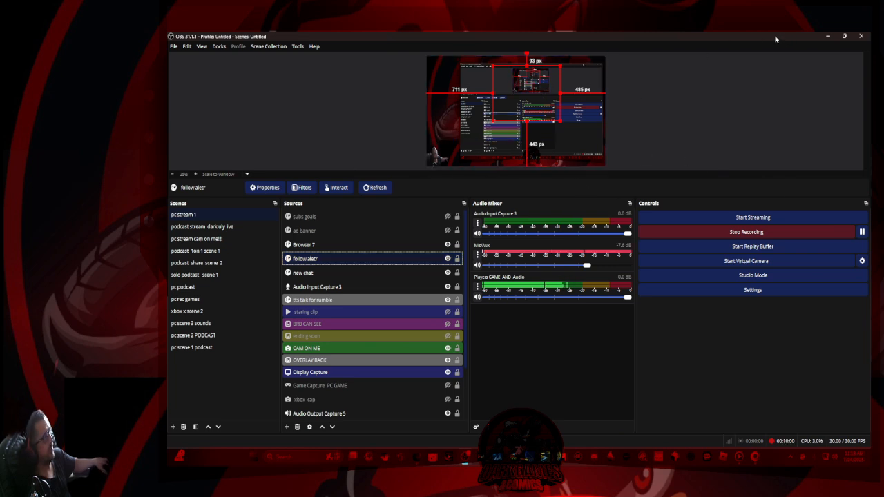
Move OBS out of the way and return to the Rumble Labs alerts page in a maximized window
left_click_drag(774, 34, 168, 128)
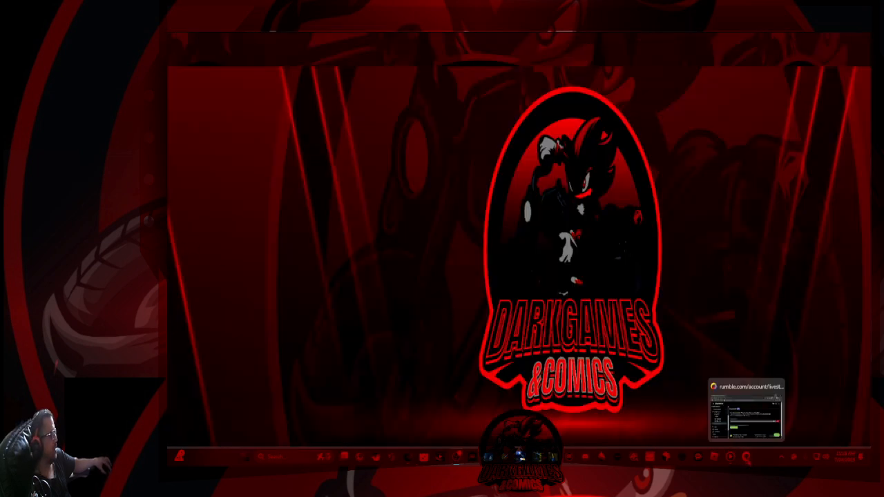
left_click(411, 468)
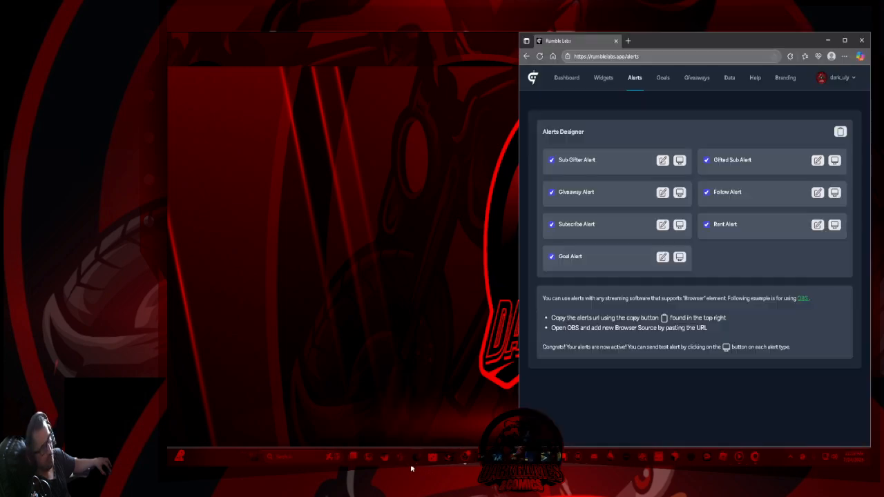
left_click(846, 41)
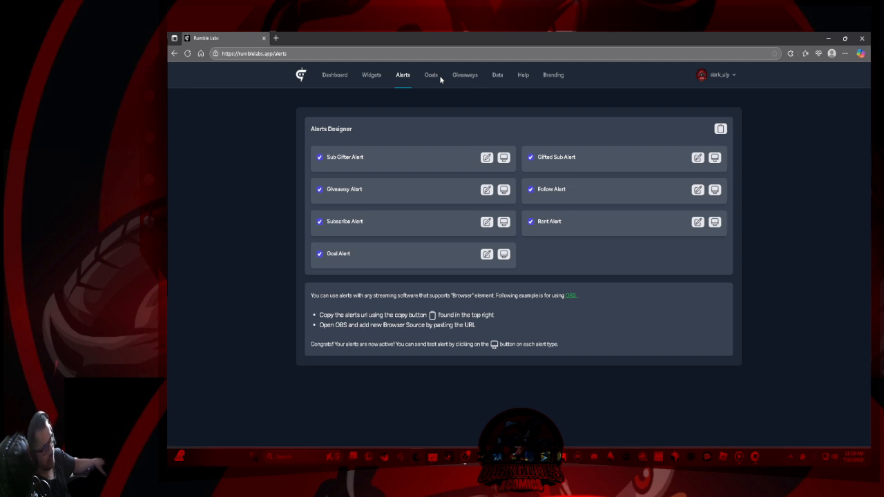
Look through the Help, Branding, Giveaways, Alerts, Widgets and Dashboard pages, finishing on the Goals Designer
left_click(523, 81)
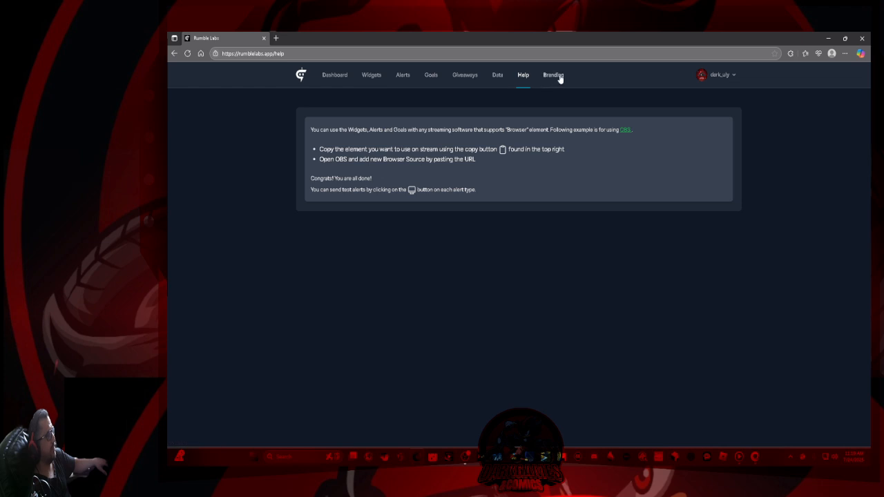
left_click(559, 76)
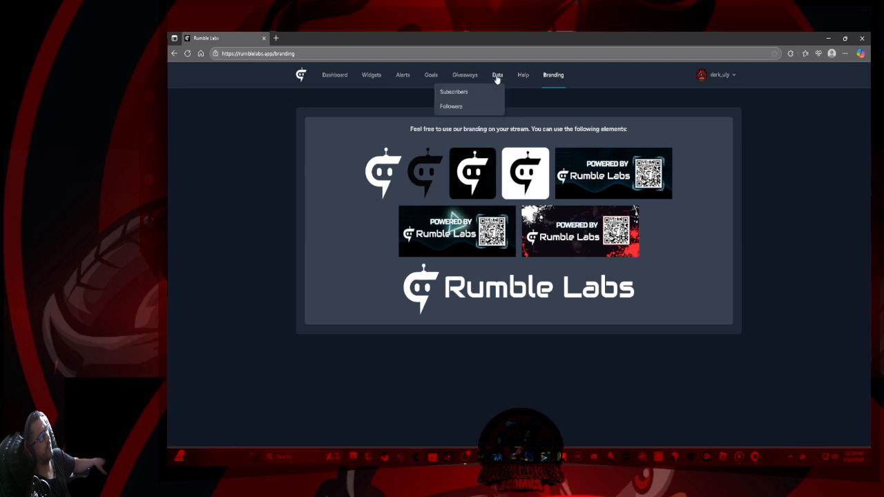
left_click(471, 76)
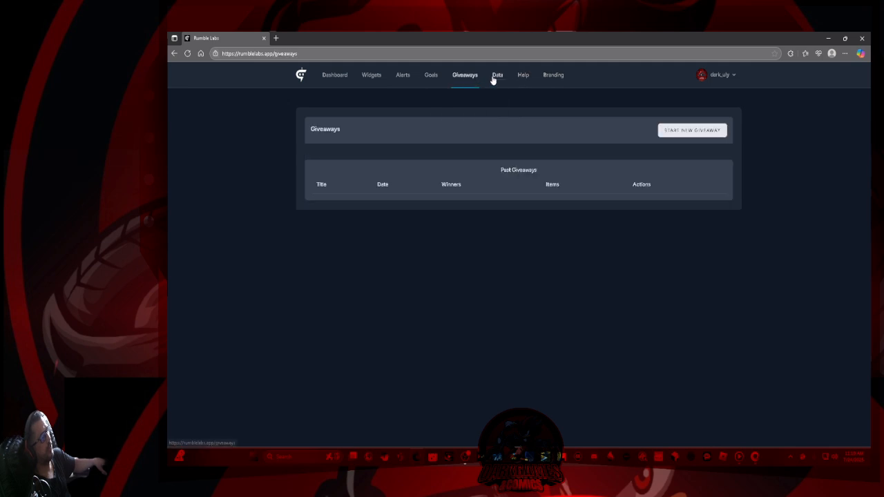
left_click(433, 77)
left_click(402, 76)
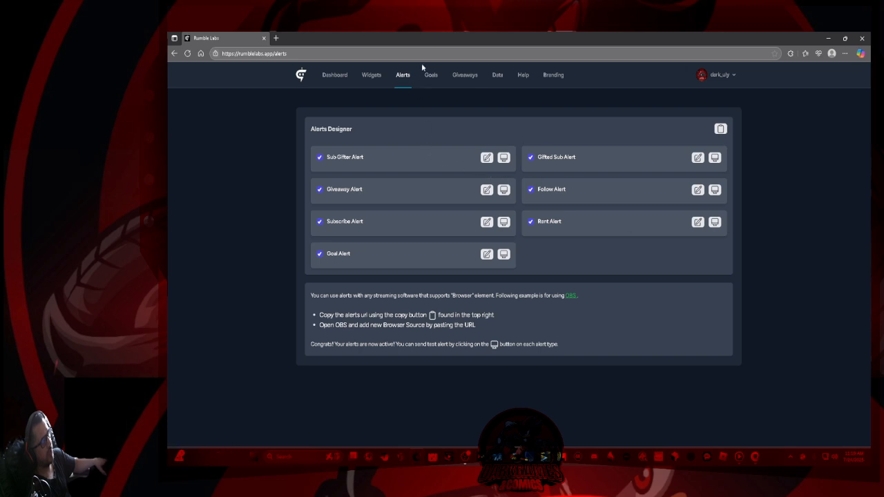
left_click(371, 77)
left_click(336, 79)
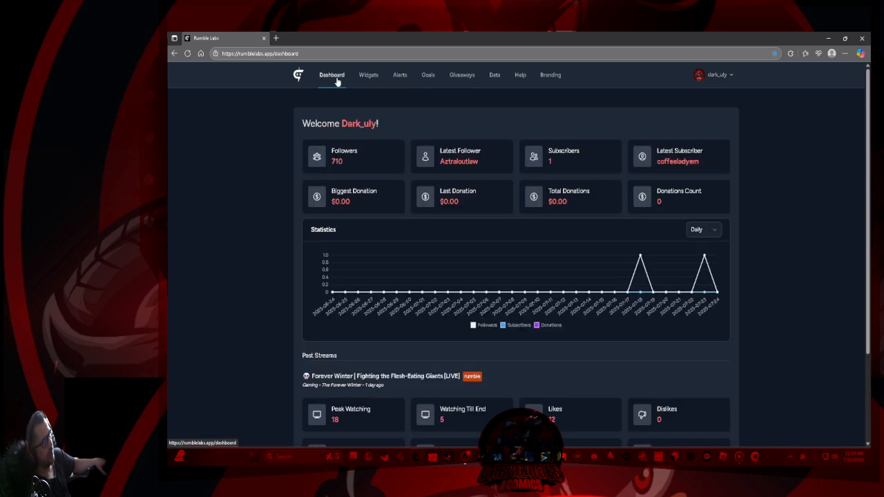
left_click(430, 78)
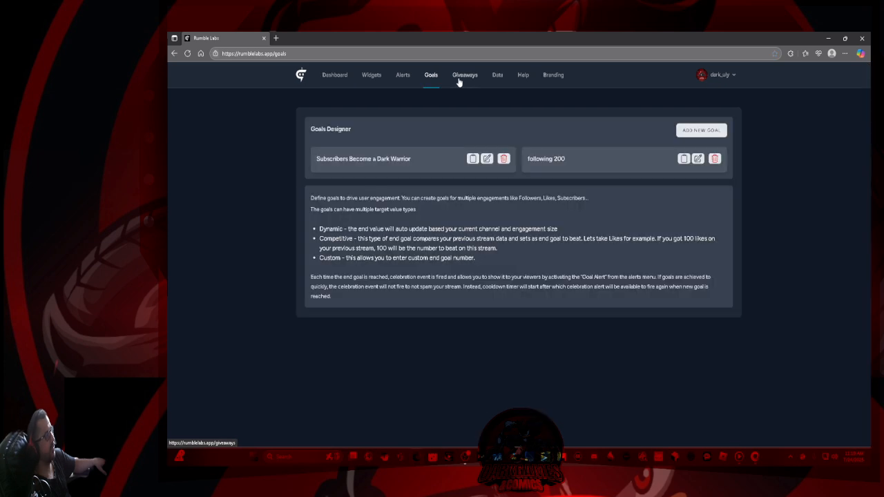